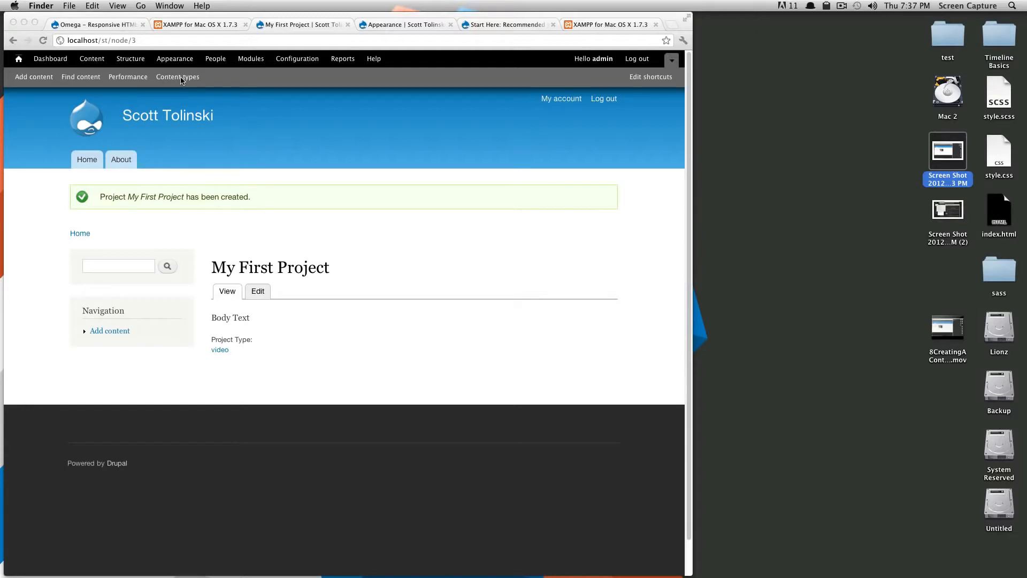
Open the field management page of the Project content type.
click(163, 80)
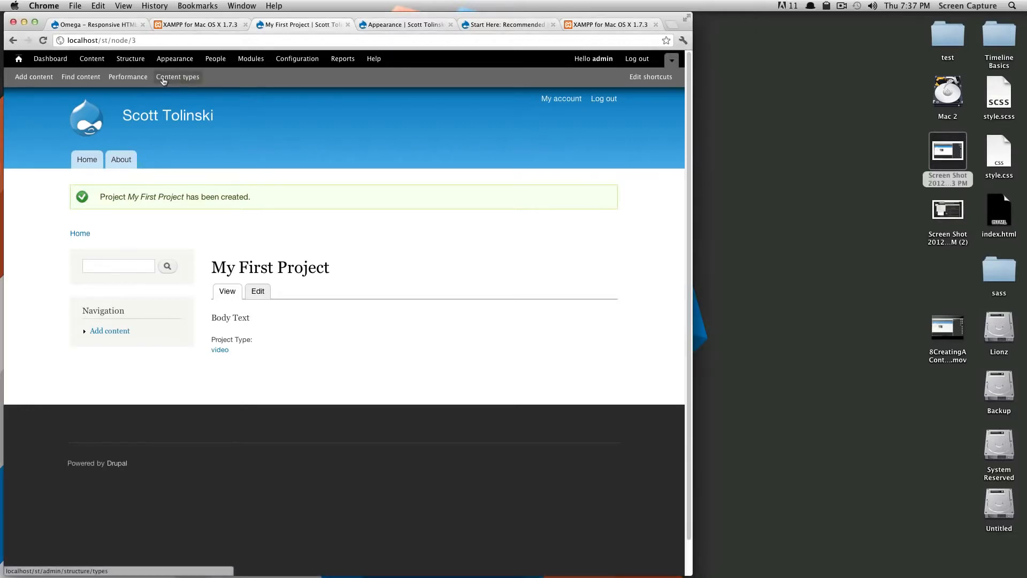
click(163, 80)
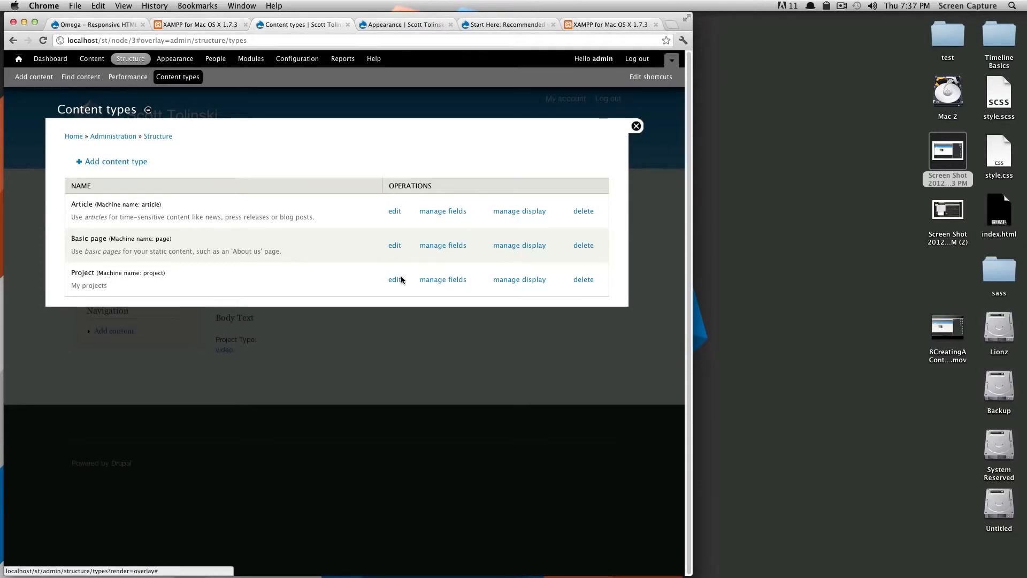
click(440, 280)
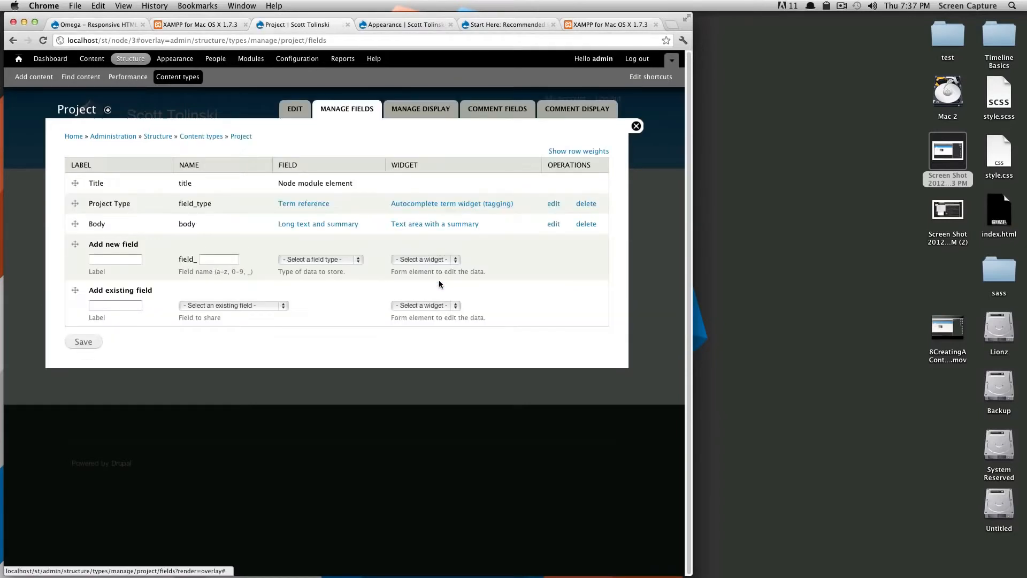
click(137, 258)
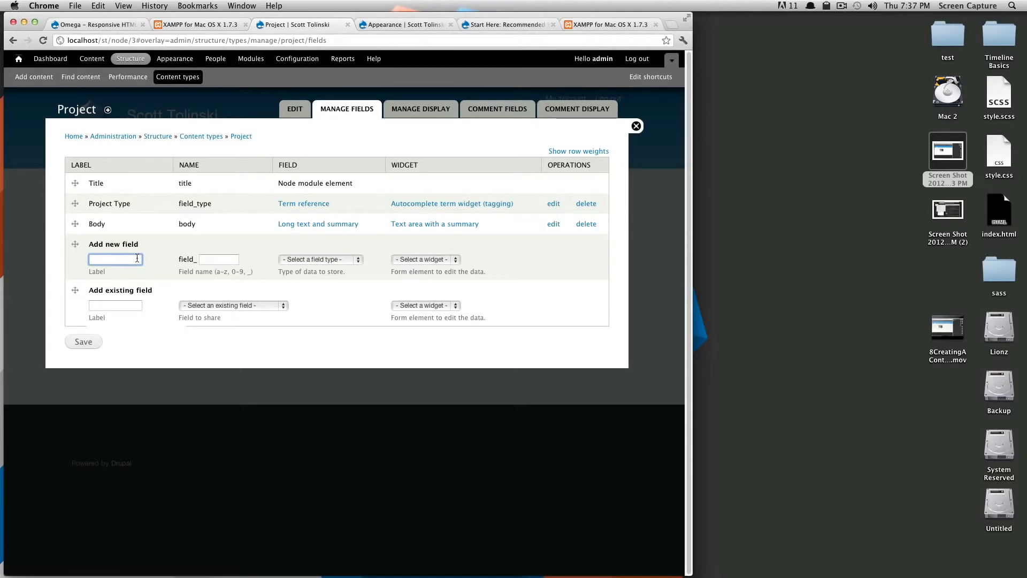
Set up an existing field for reuse, choosing Image: field_image (Image) and labelling it Project Image.
click(206, 304)
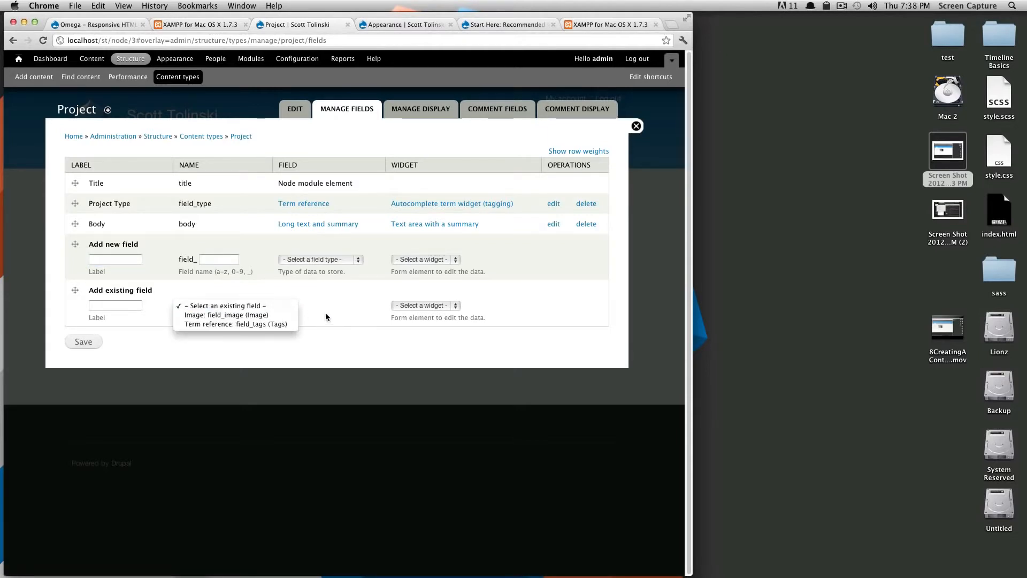
click(276, 315)
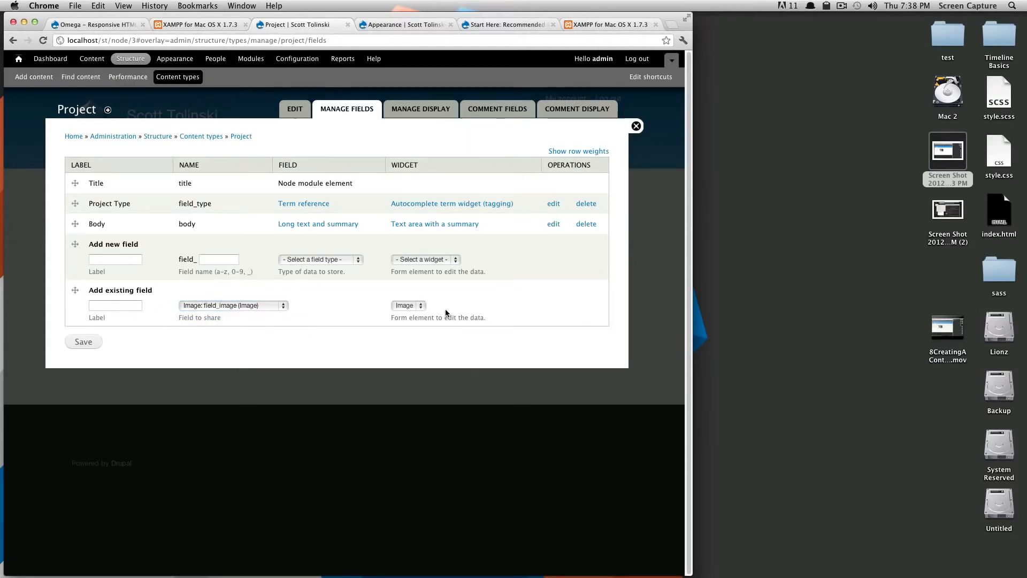
click(141, 304)
text(Pro)
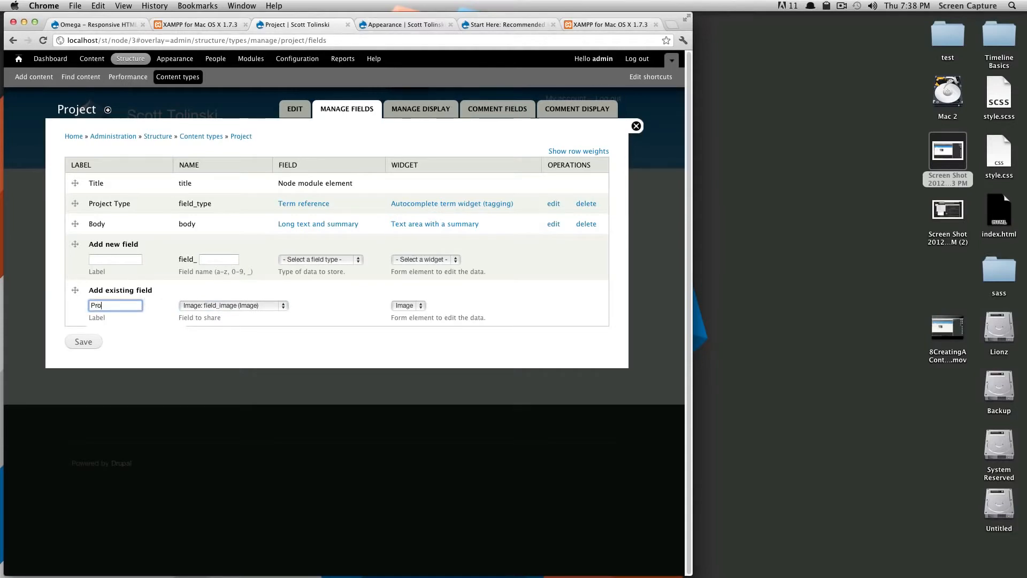
text(ject Image)
Place the Project Image field between Project Type and Body, and save the field list.
drag(75, 292, 79, 241)
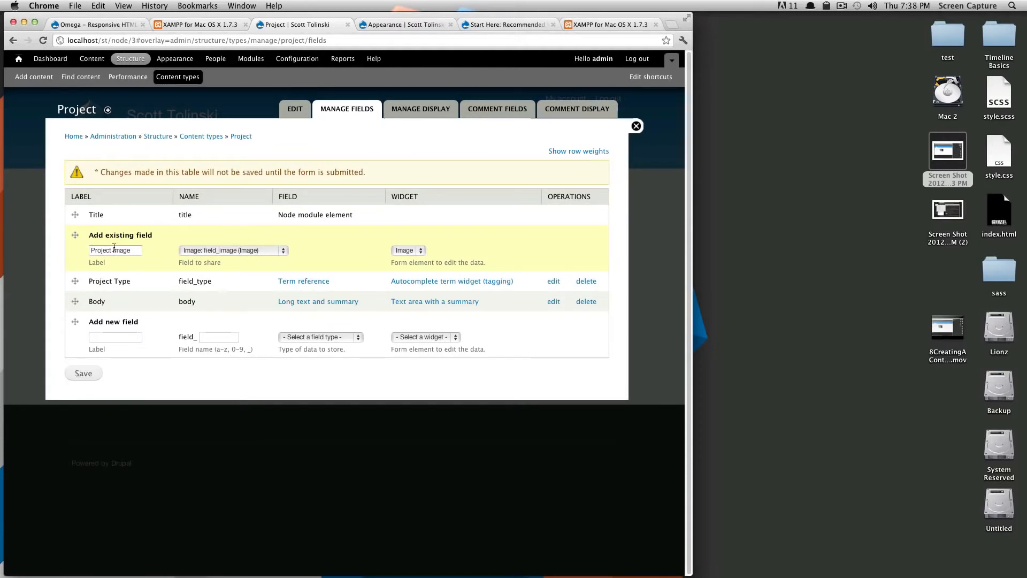
drag(75, 236, 77, 283)
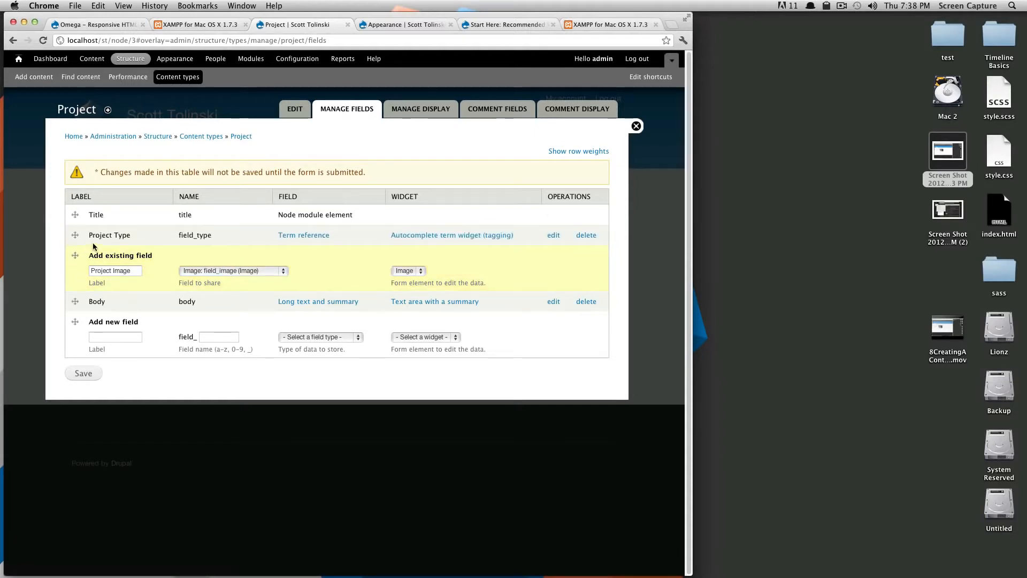
click(81, 373)
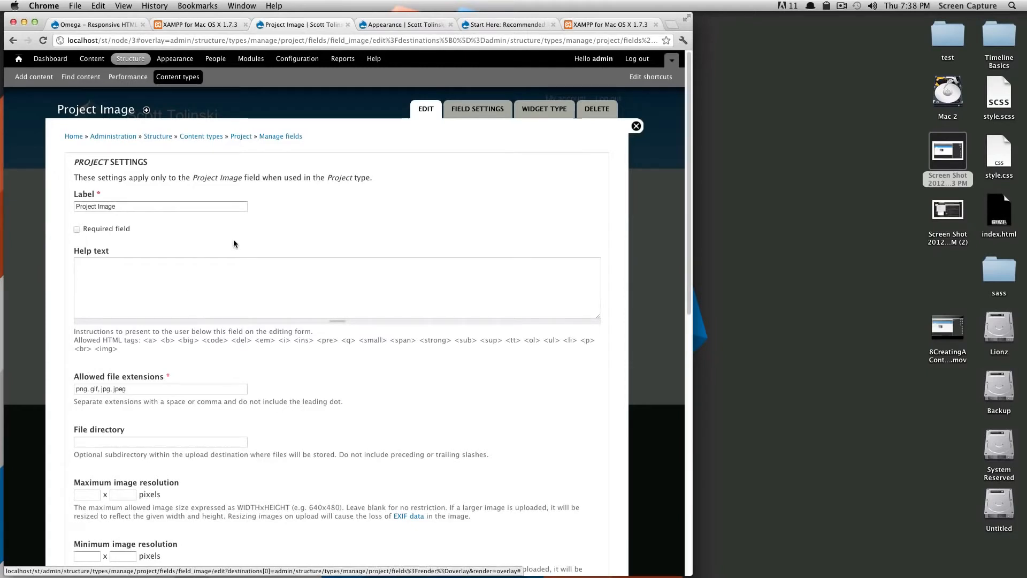
Review the Project Image settings for allowed file extensions, image resolution and upload size, and the available preview image styles.
scroll(231, 278, down, 3)
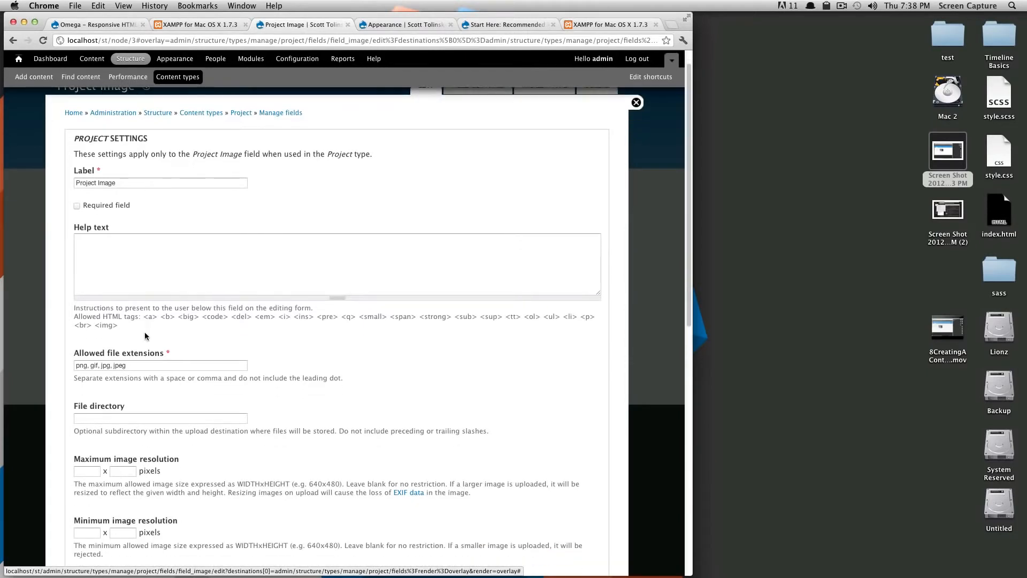
scroll(182, 299, down, 4)
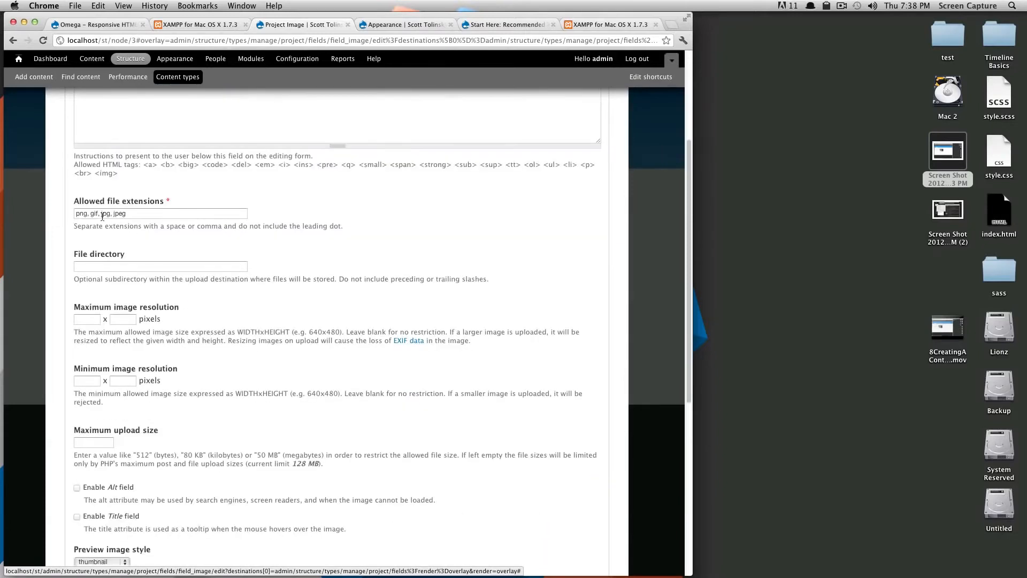
click(84, 213)
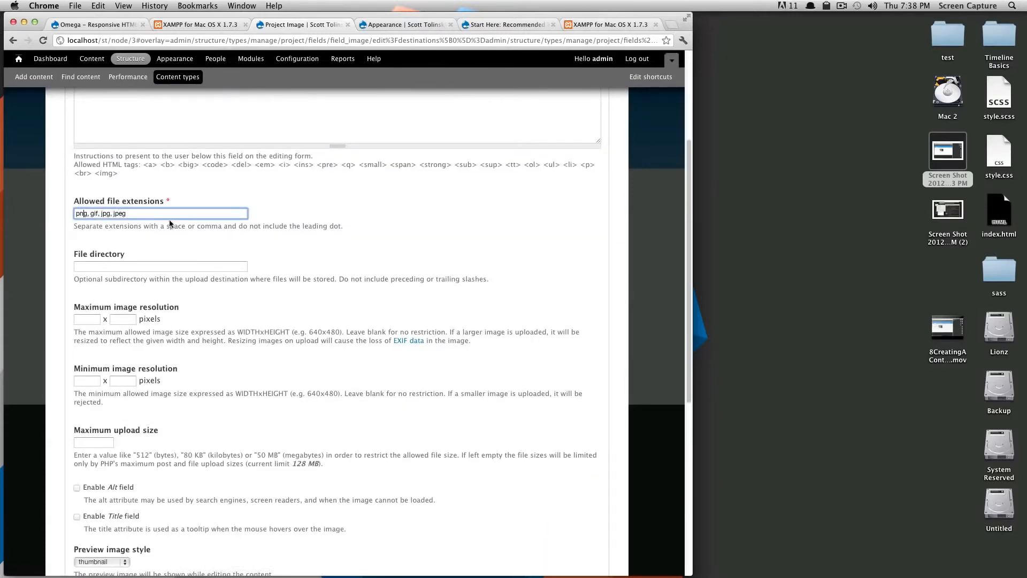
scroll(188, 252, down, 4)
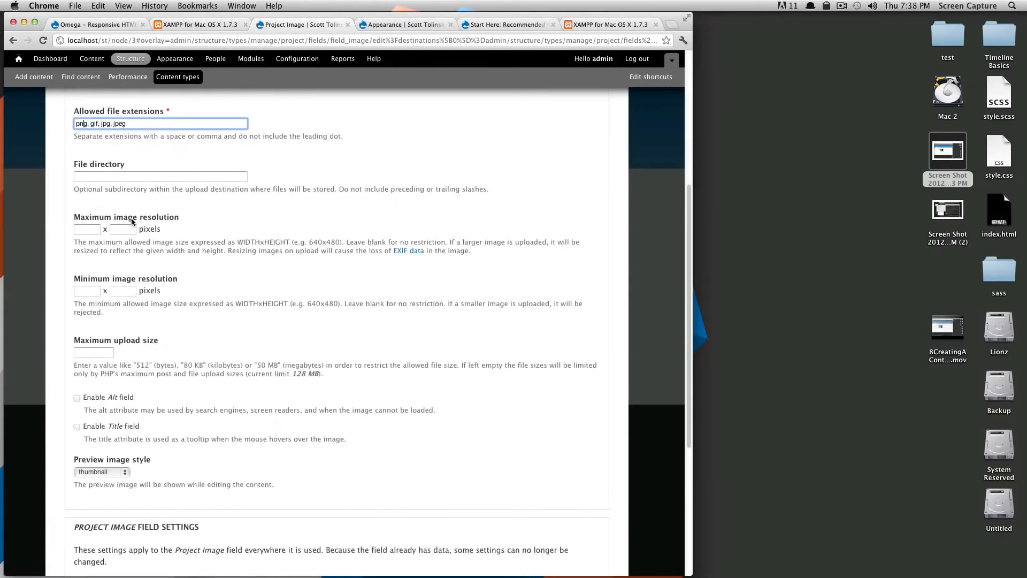
scroll(183, 232, down, 2)
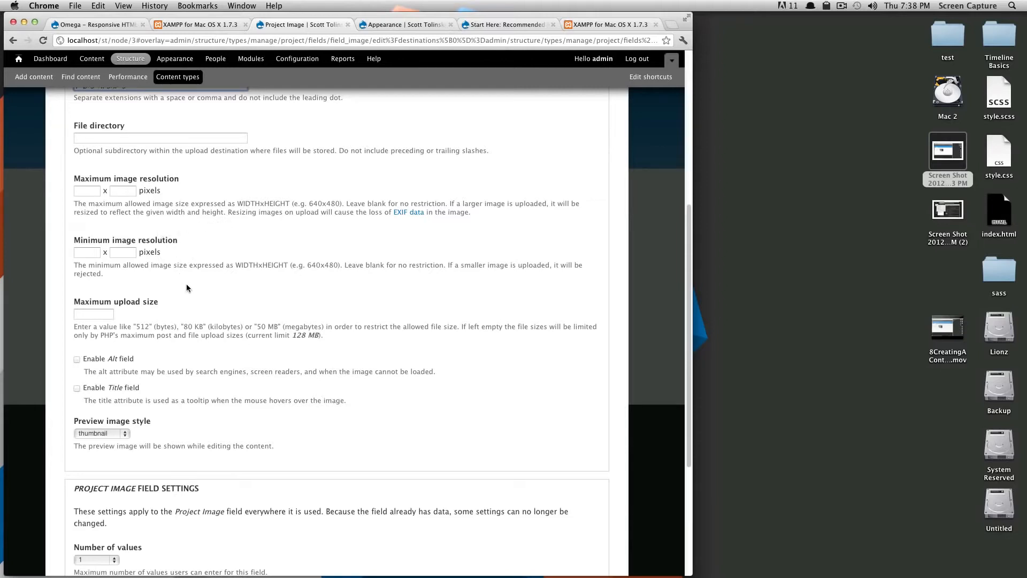
scroll(187, 287, down, 4)
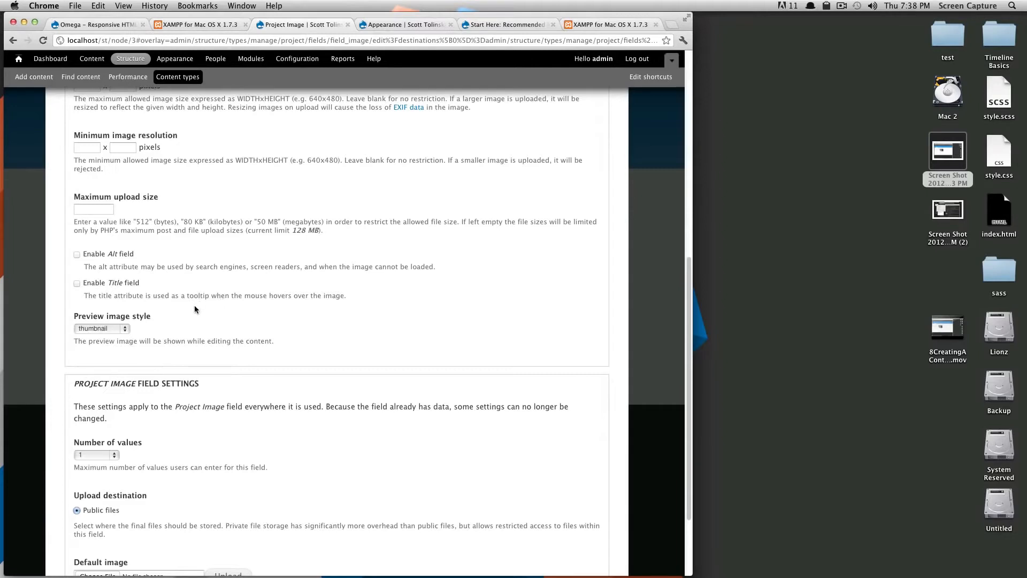
click(119, 328)
click(107, 330)
click(124, 328)
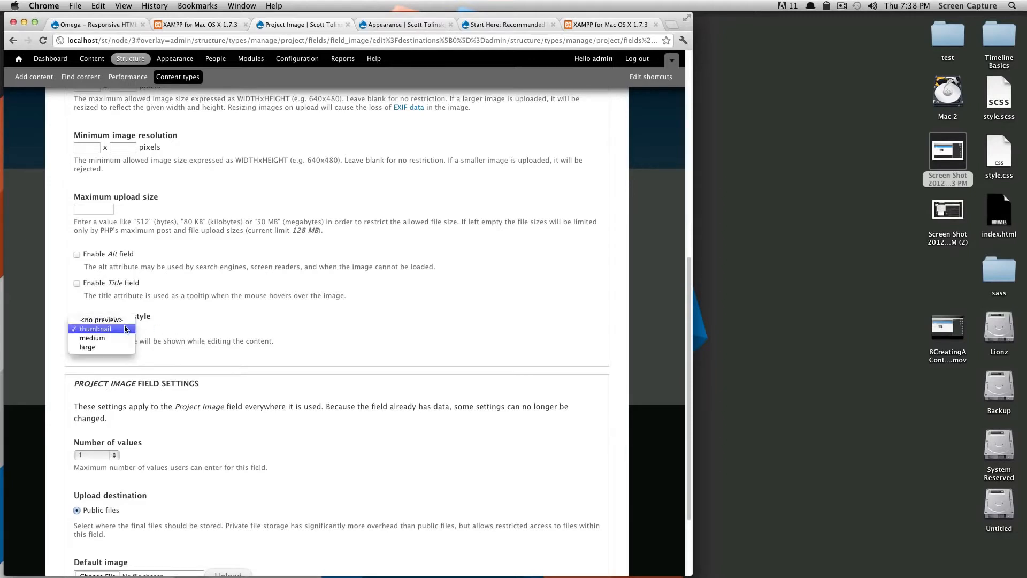
click(188, 323)
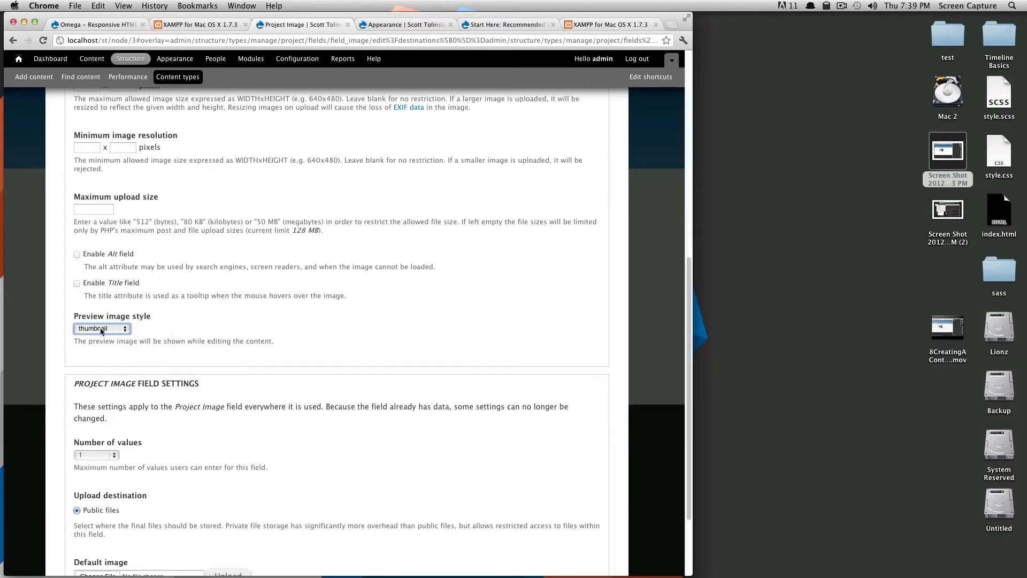
click(119, 328)
click(191, 324)
scroll(191, 325, down, 3)
click(191, 325)
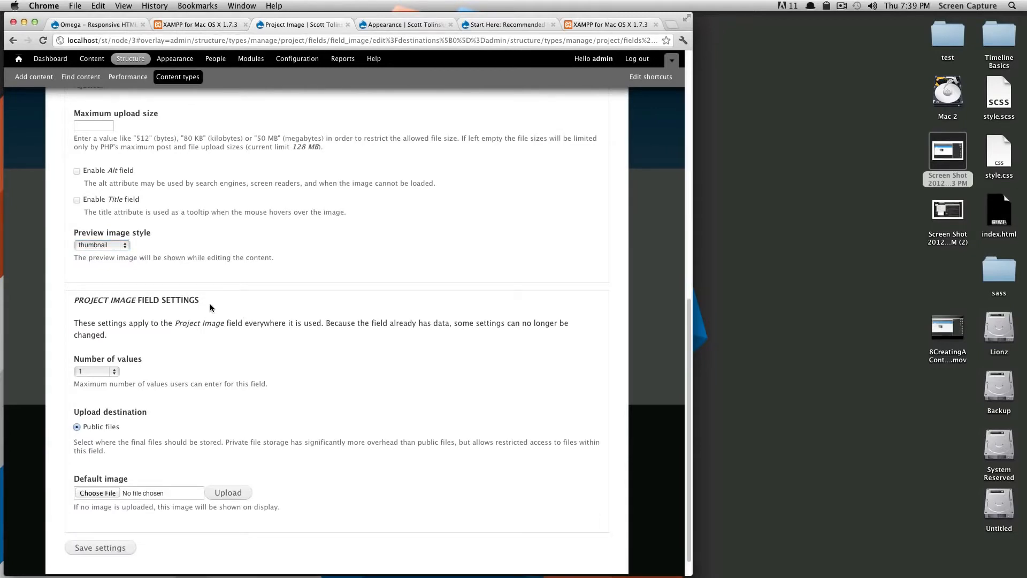
Set the Project Image field's number of values to Unlimited and save the settings.
scroll(210, 304, down, 1)
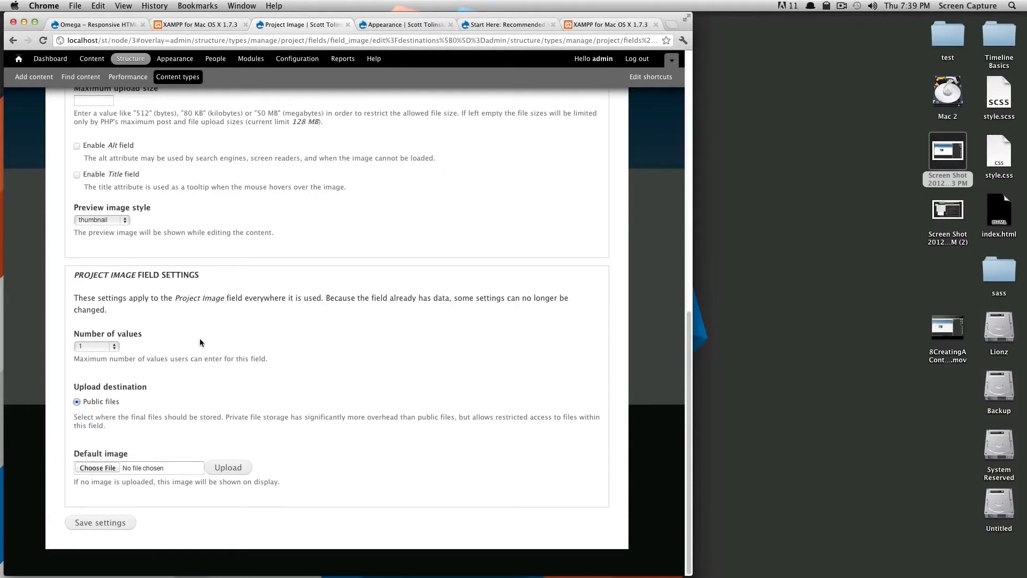
click(108, 344)
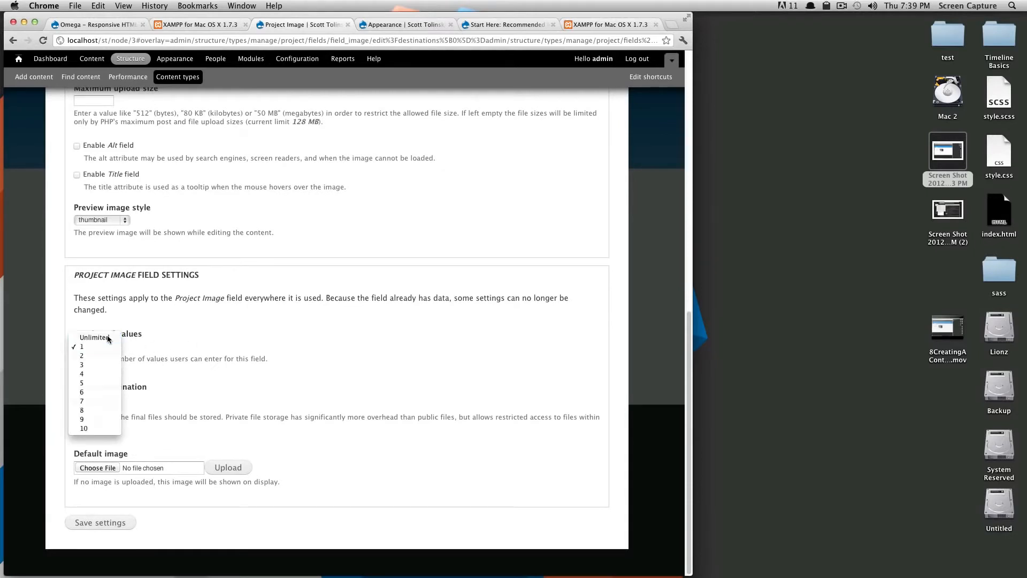
click(92, 336)
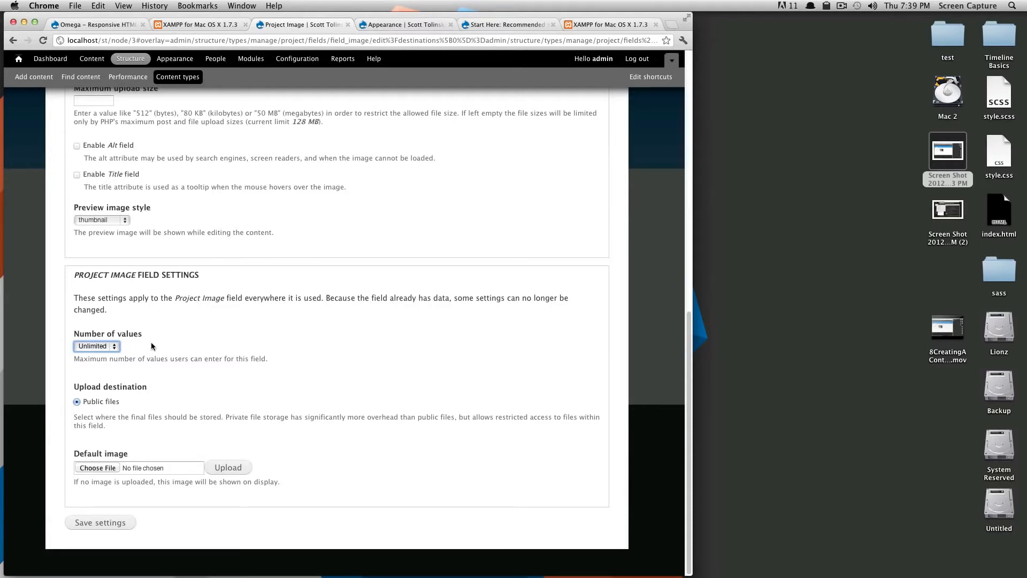
click(148, 362)
click(106, 518)
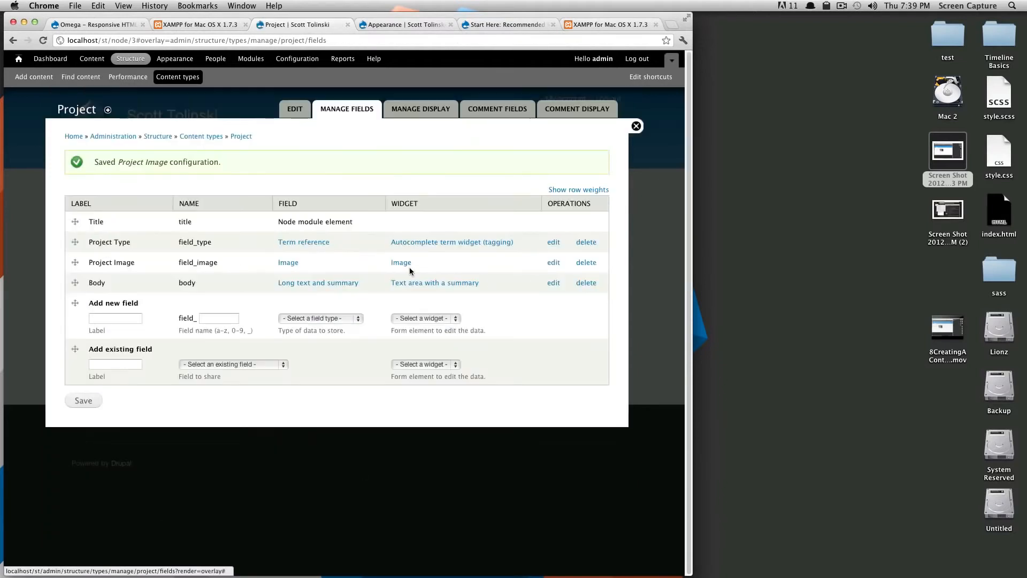
drag(112, 161, 220, 162)
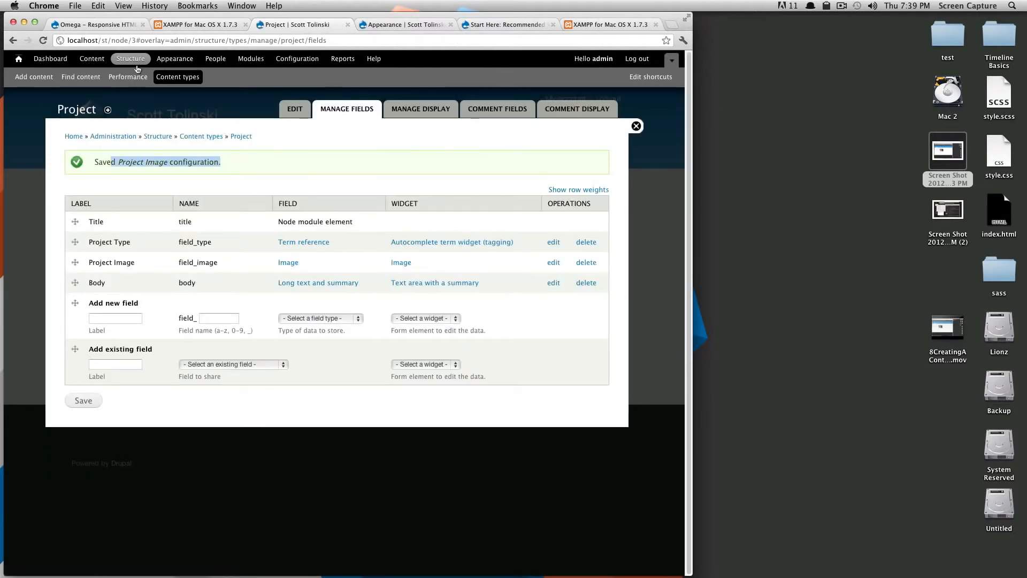
Open My First Project for editing and upload Screen Shot 2012-03-22 at 7.01.23 PM.png as its project image.
click(79, 78)
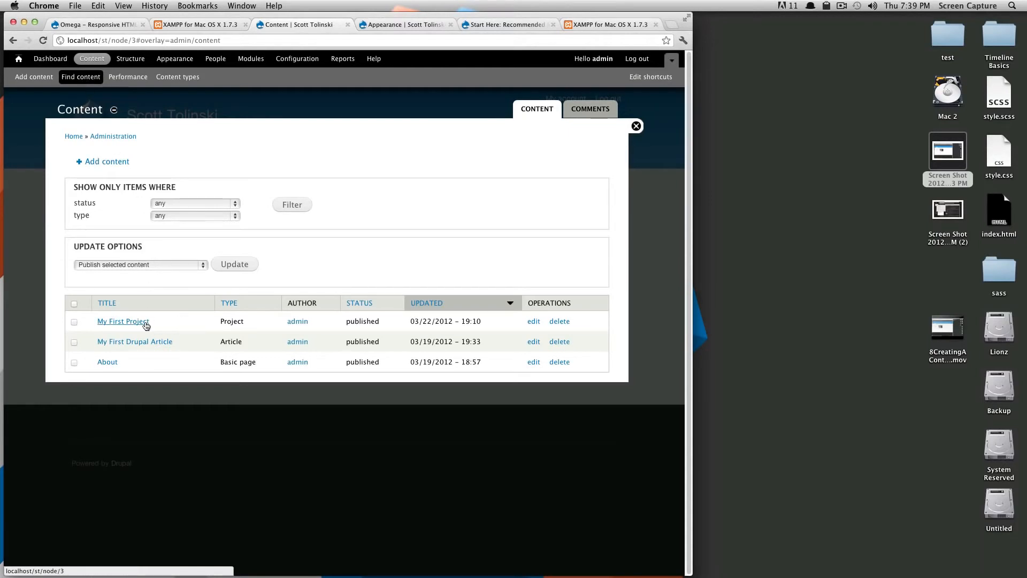
click(532, 321)
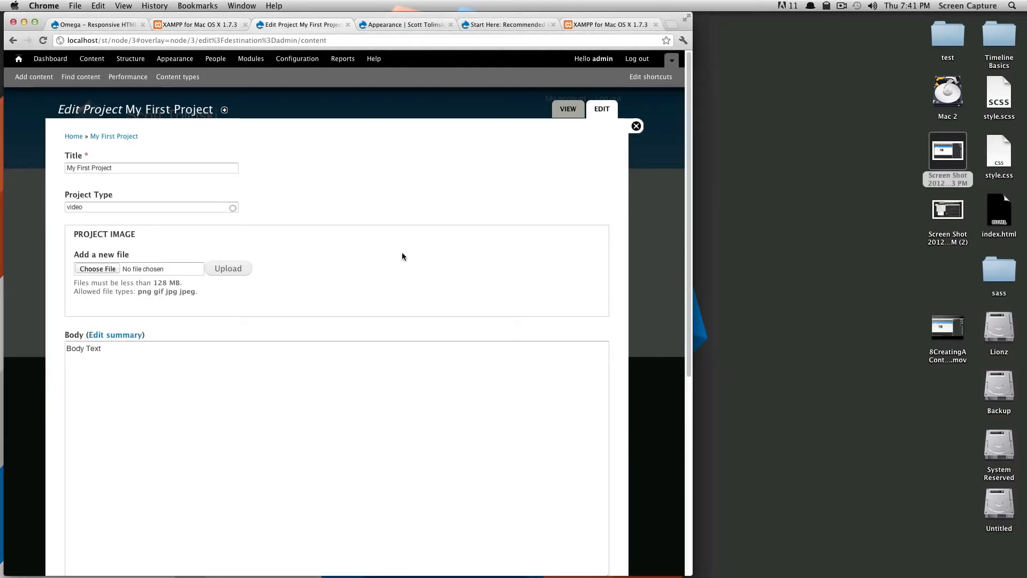
click(91, 273)
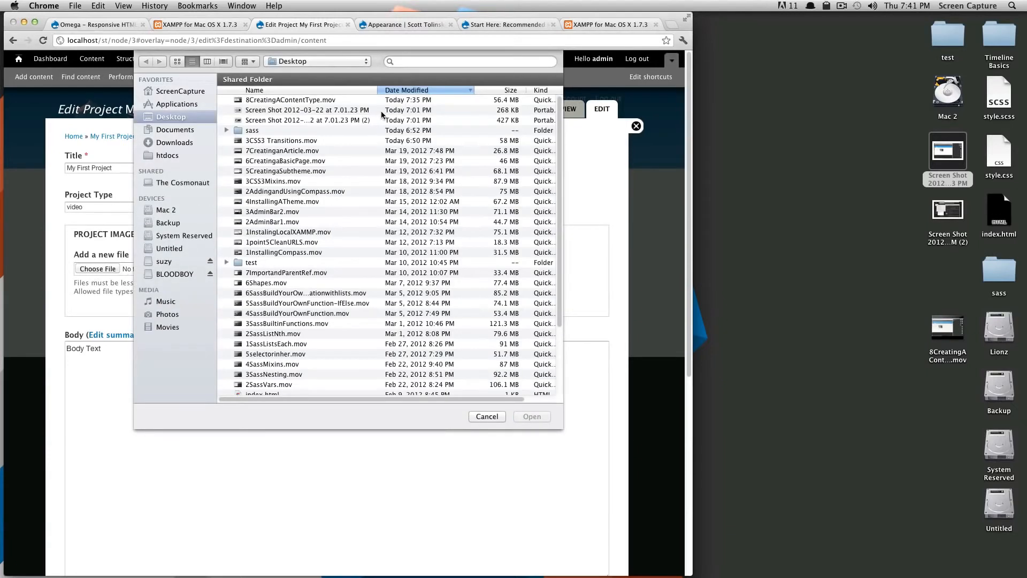
click(344, 110)
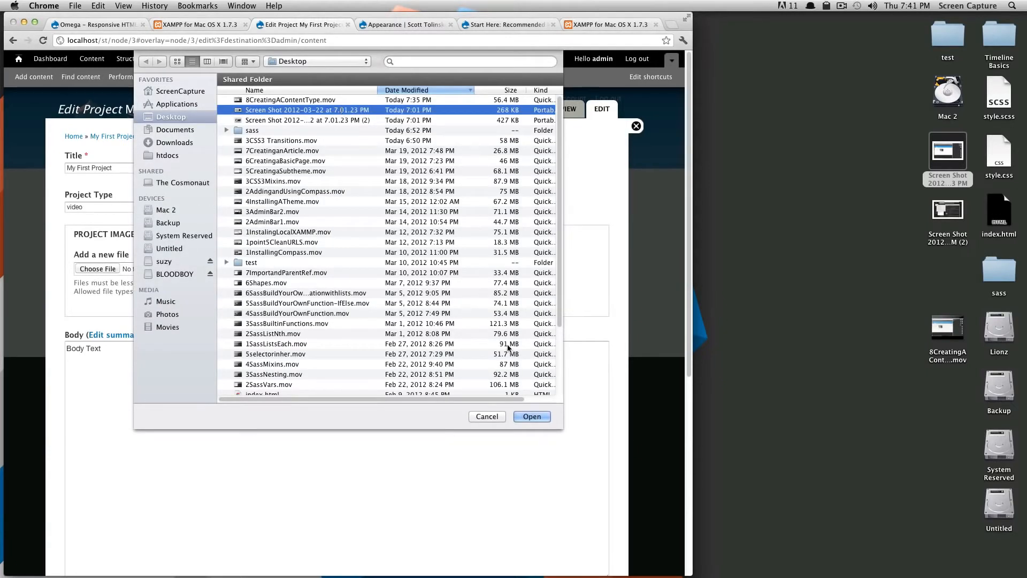
click(532, 416)
click(215, 271)
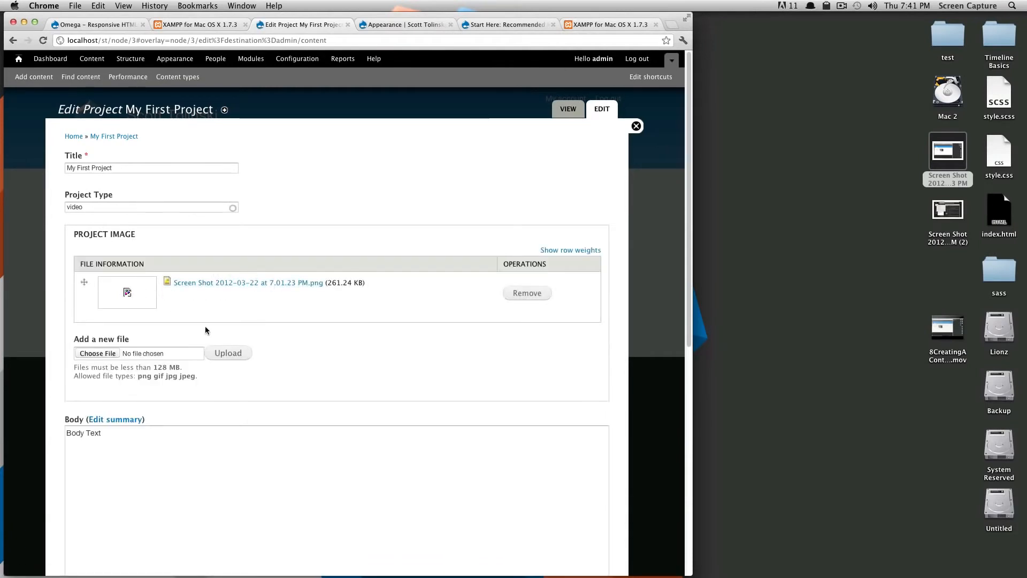
Save the edited My First Project with its uploaded image.
right_click(125, 296)
click(339, 310)
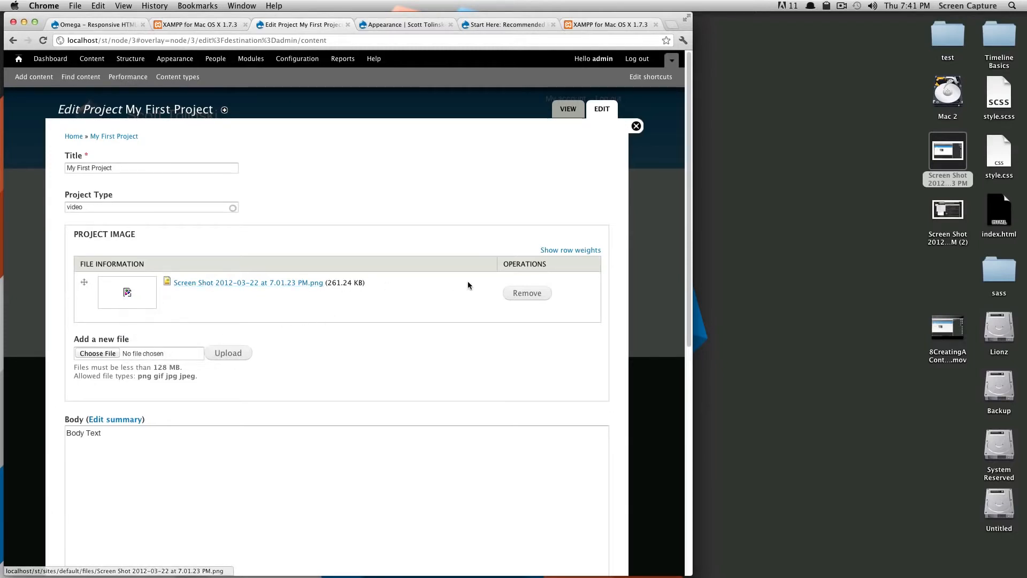
scroll(463, 363, down, 1)
scroll(463, 364, down, 10)
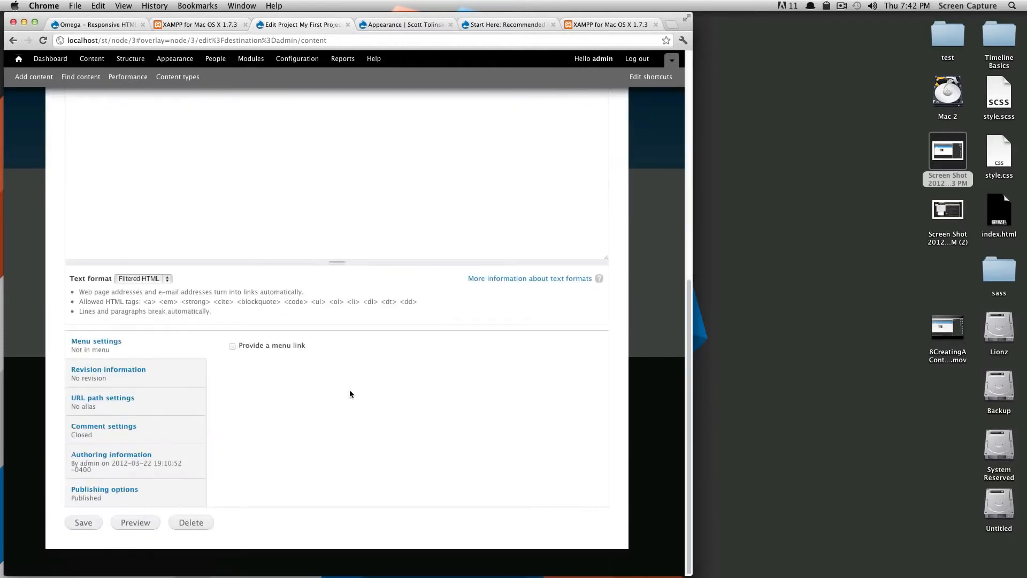
click(97, 524)
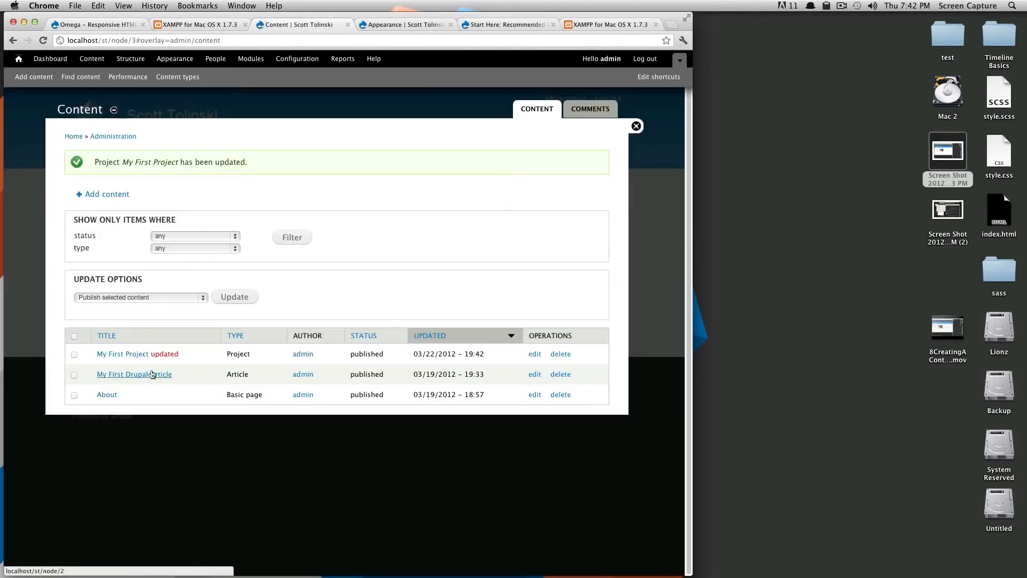
View the My First Project page and examine how its body text, project type and image are displayed.
click(130, 354)
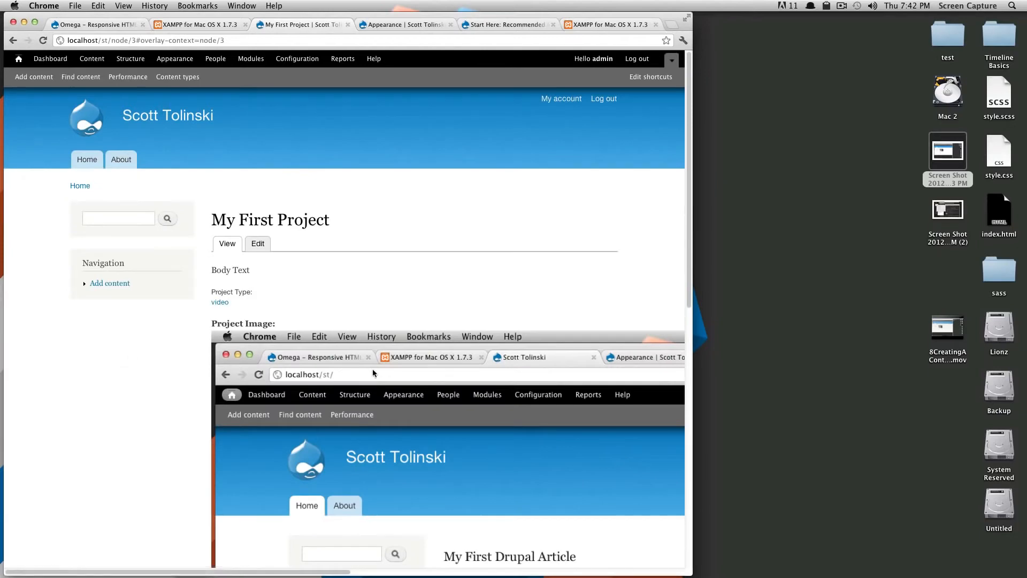
scroll(396, 374, down, 10)
scroll(398, 378, up, 10)
drag(254, 292, 212, 271)
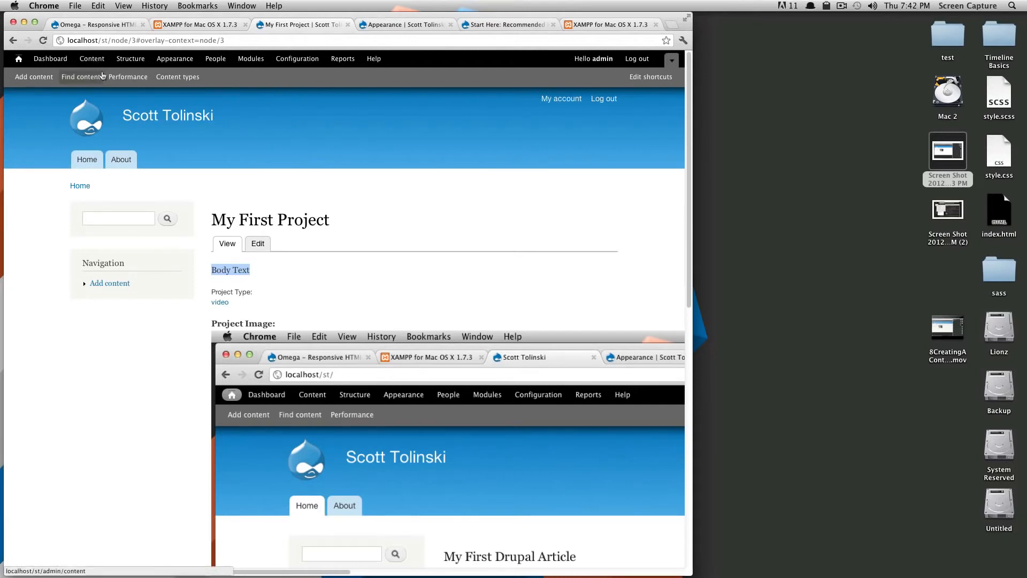
Open the display settings of the Project content type and move the Project Image field above Body.
click(181, 76)
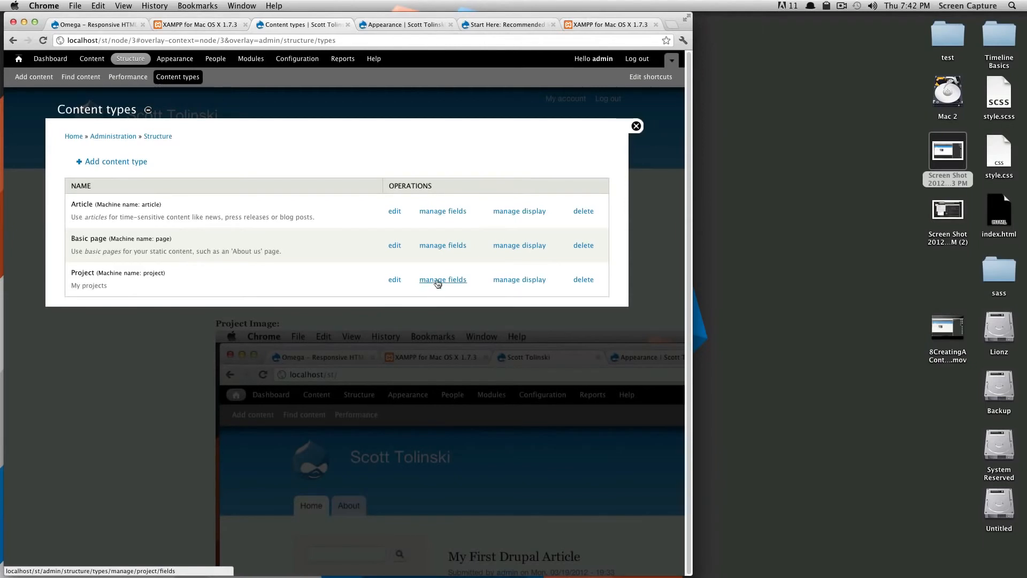
click(521, 281)
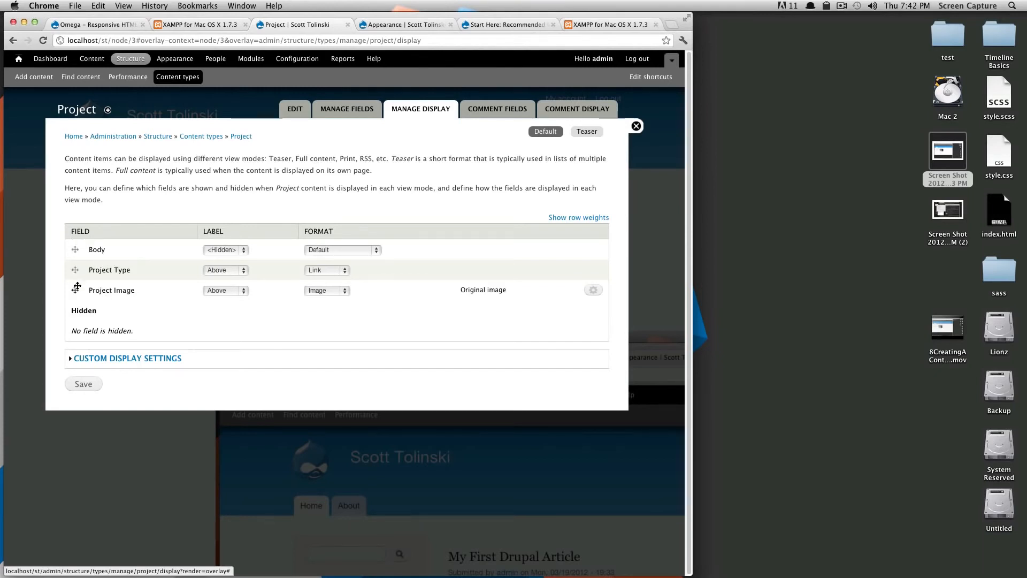
drag(76, 289, 76, 250)
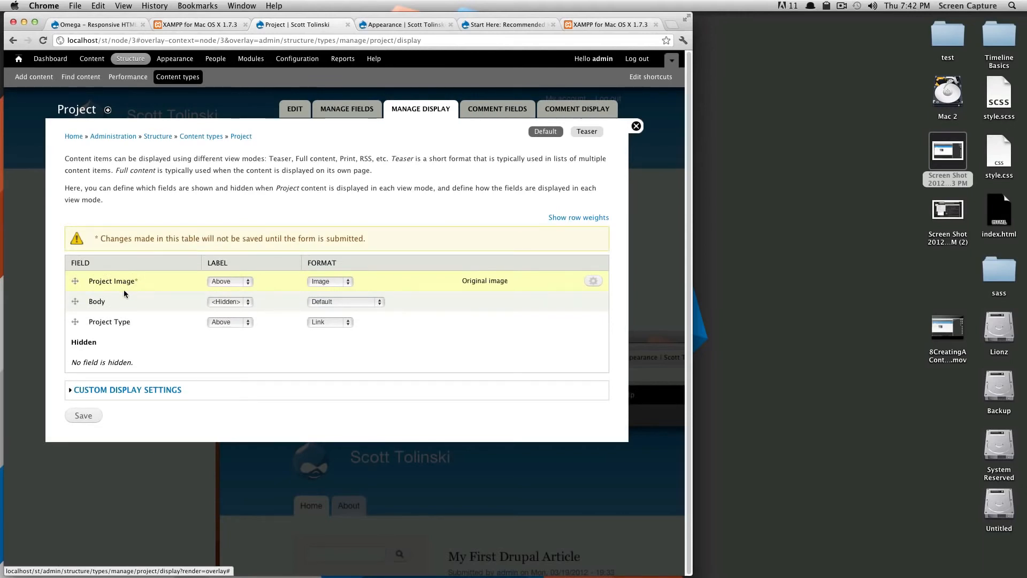
Set the labels of the Project Type and Project Image fields to <Hidden>.
click(232, 323)
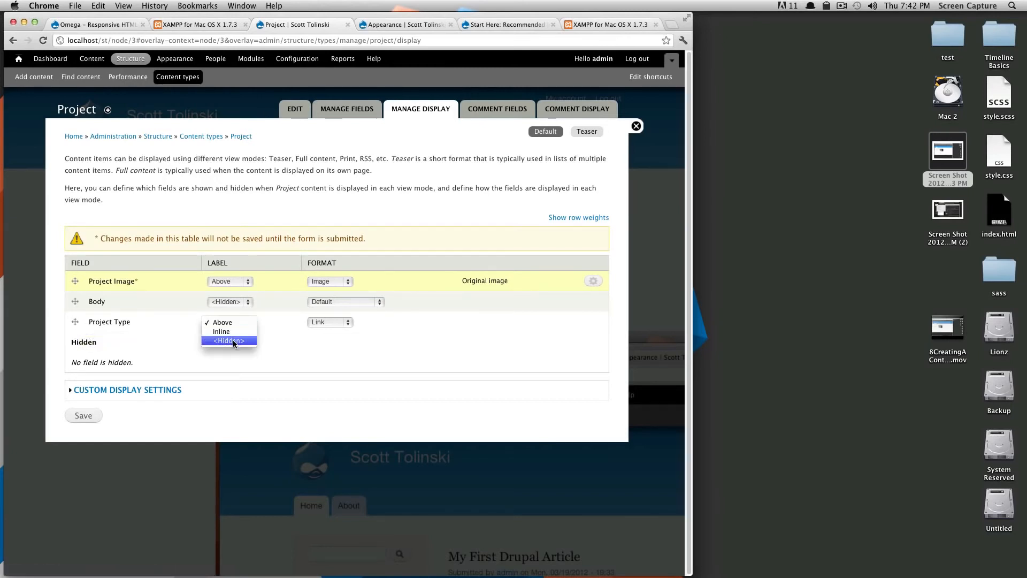
click(233, 341)
click(233, 284)
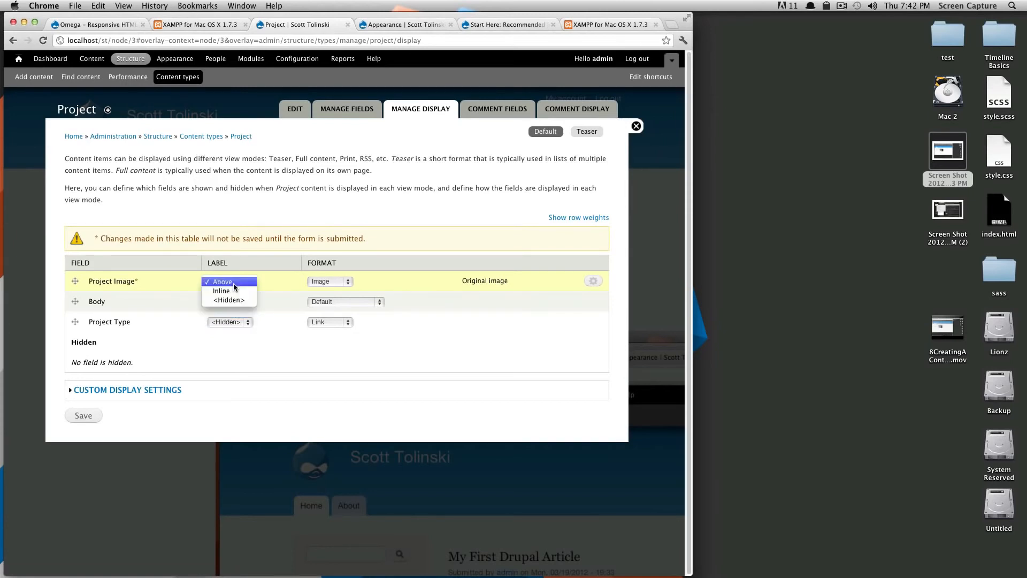
click(233, 283)
click(233, 287)
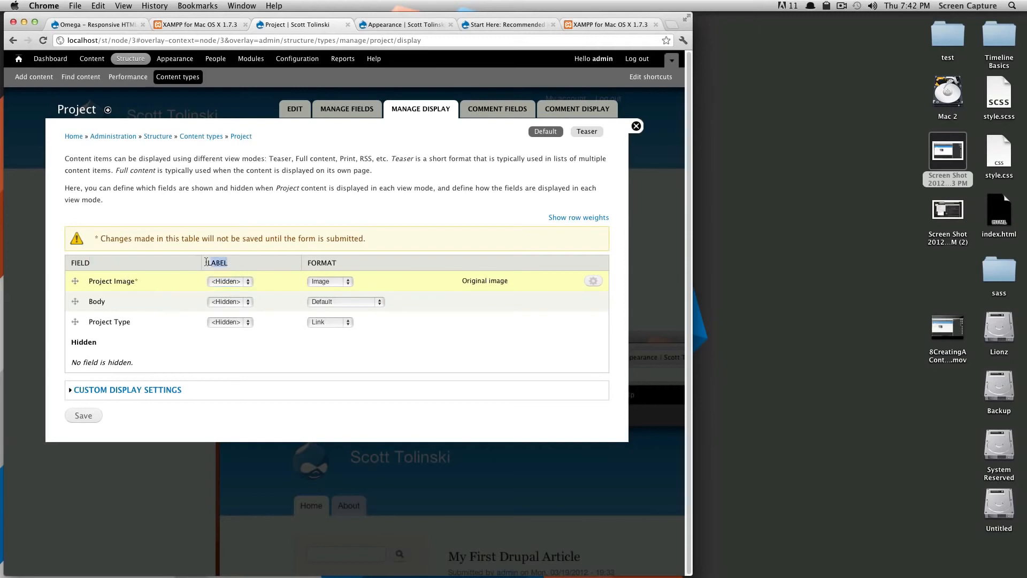
click(237, 282)
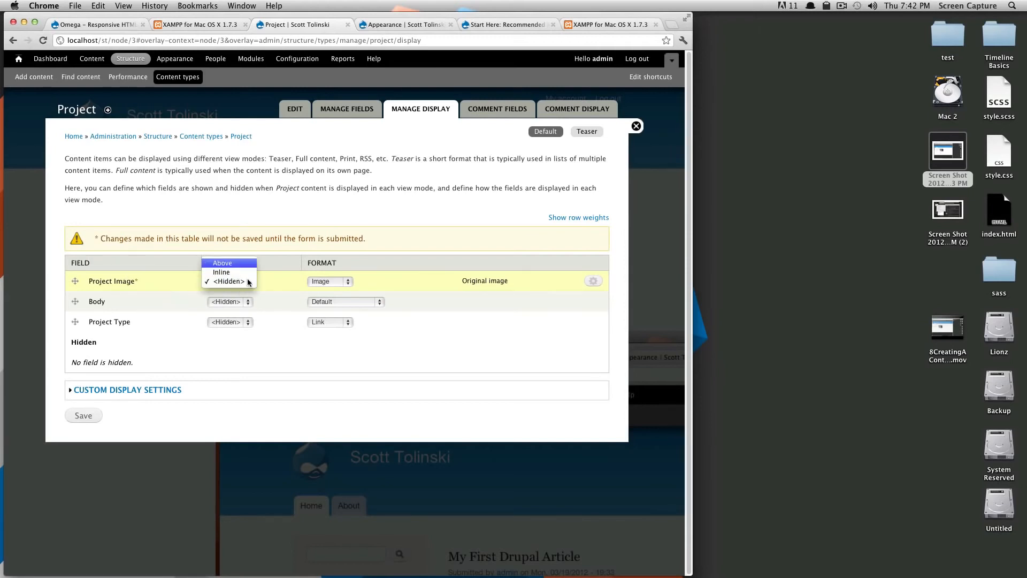
click(247, 284)
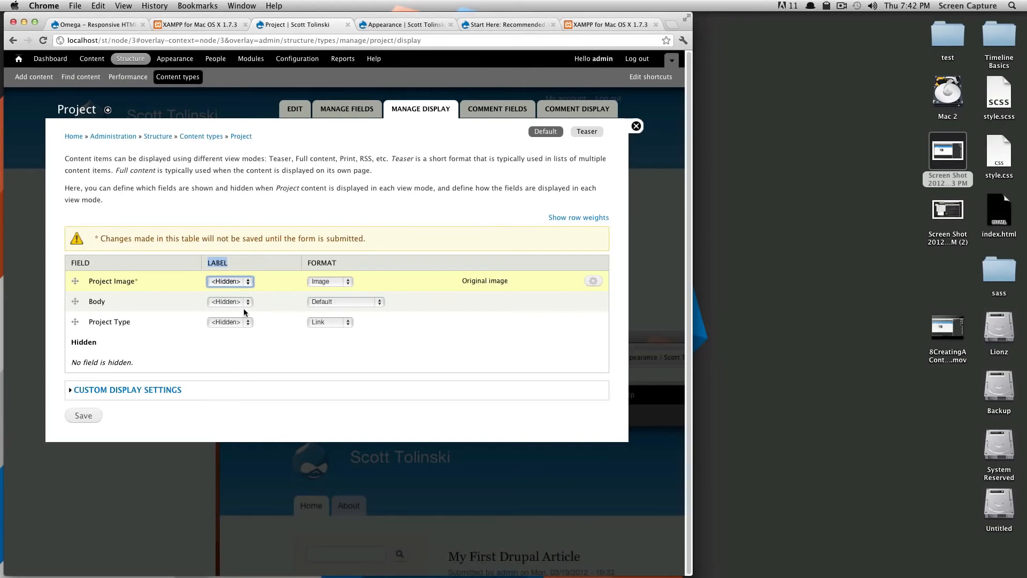
click(336, 262)
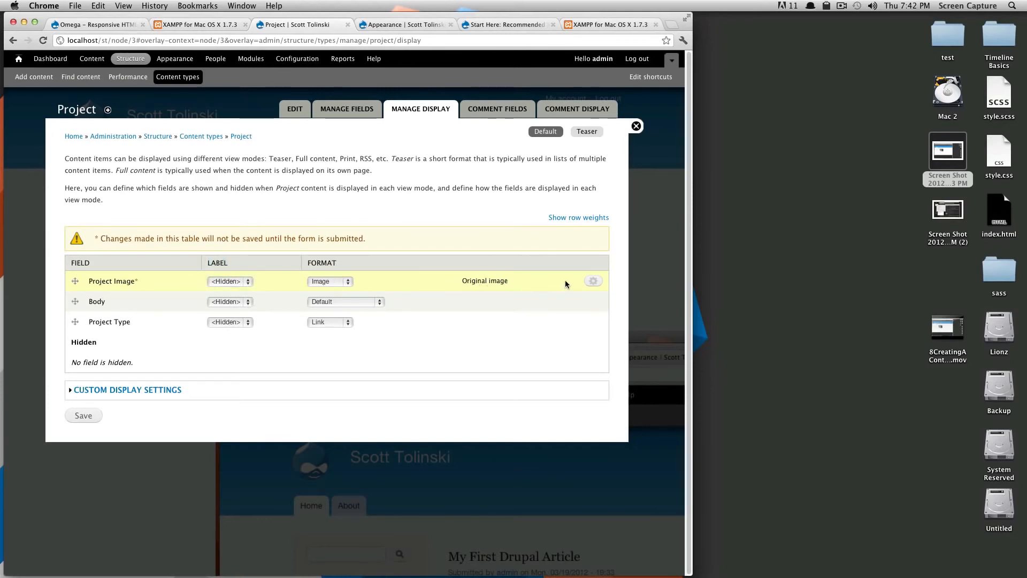
Set the Project Image field's image style to medium in its format settings and apply the update.
click(592, 283)
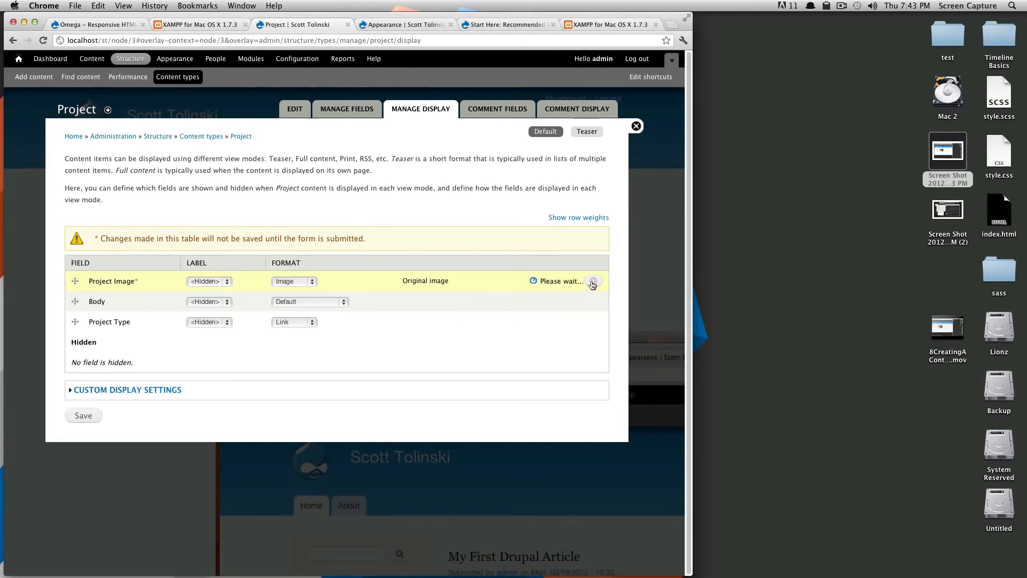
click(420, 279)
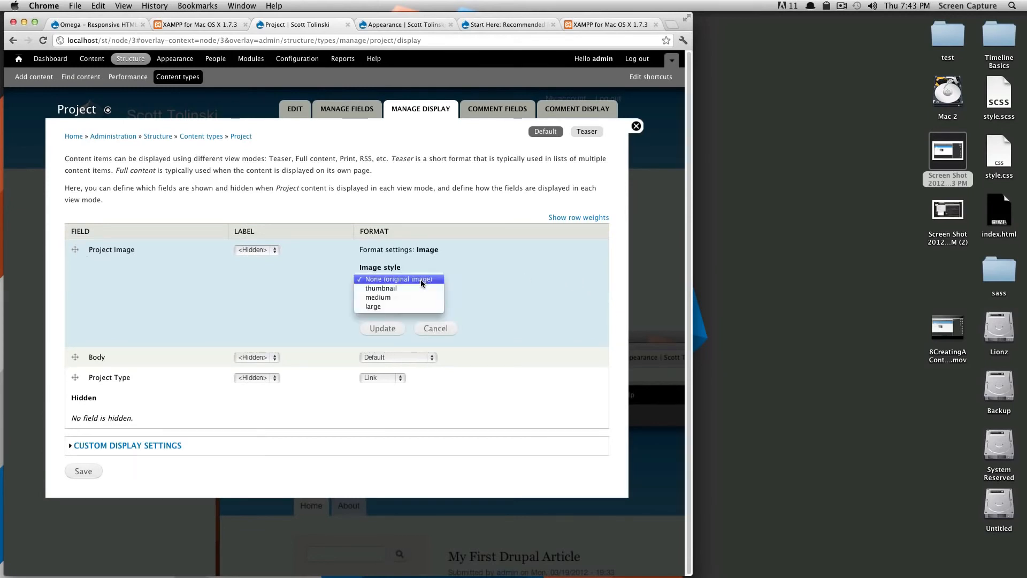
click(413, 298)
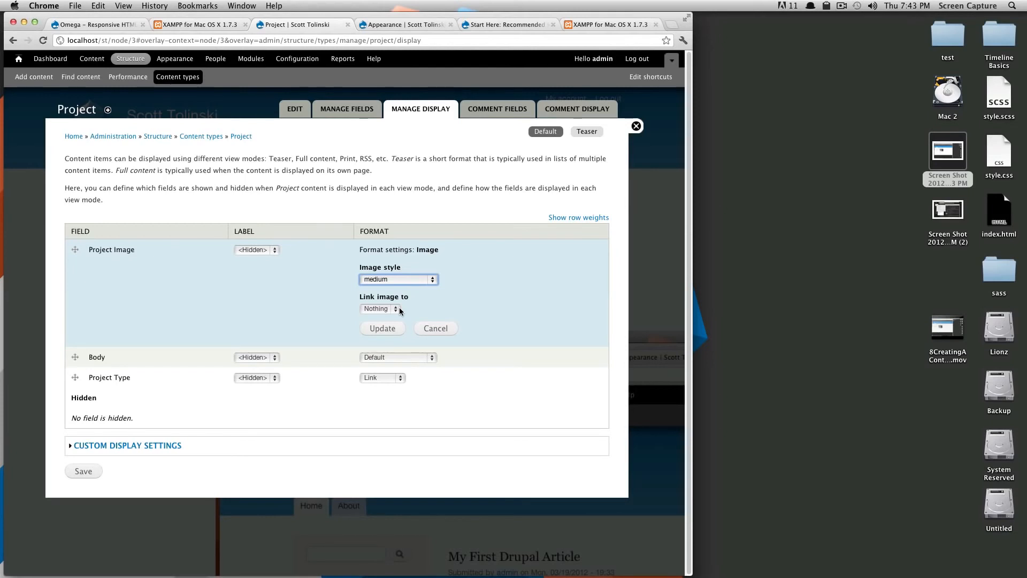
click(372, 326)
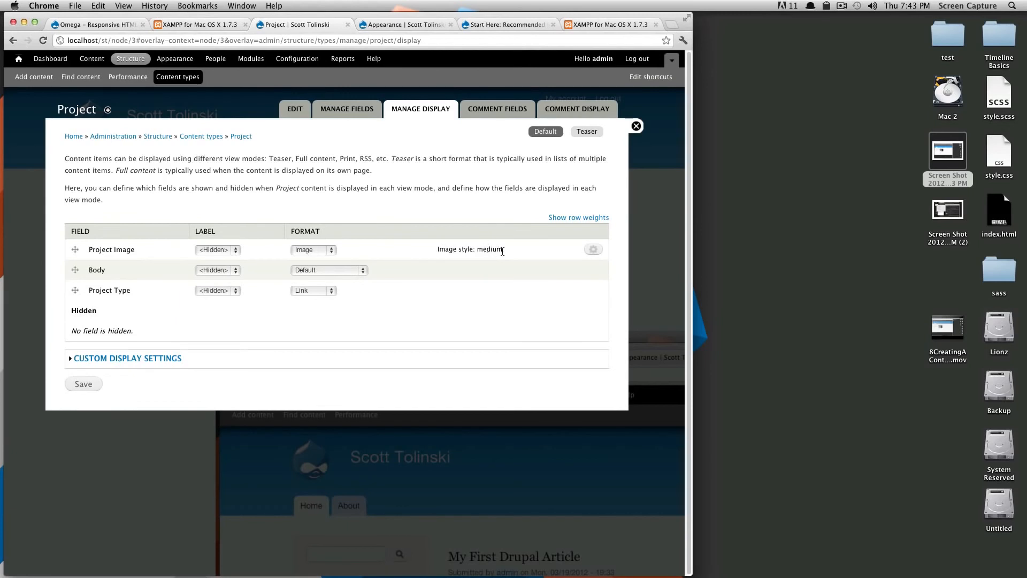
drag(502, 250, 439, 249)
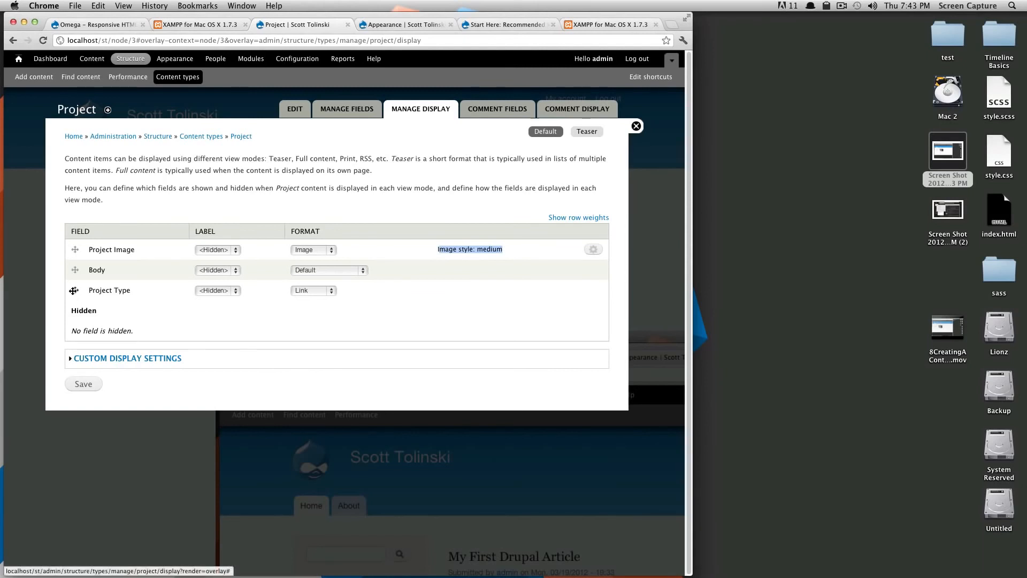
Move the Project Type field into the Hidden section, keeping its format <Hidden>, and save the display settings.
drag(74, 290, 77, 319)
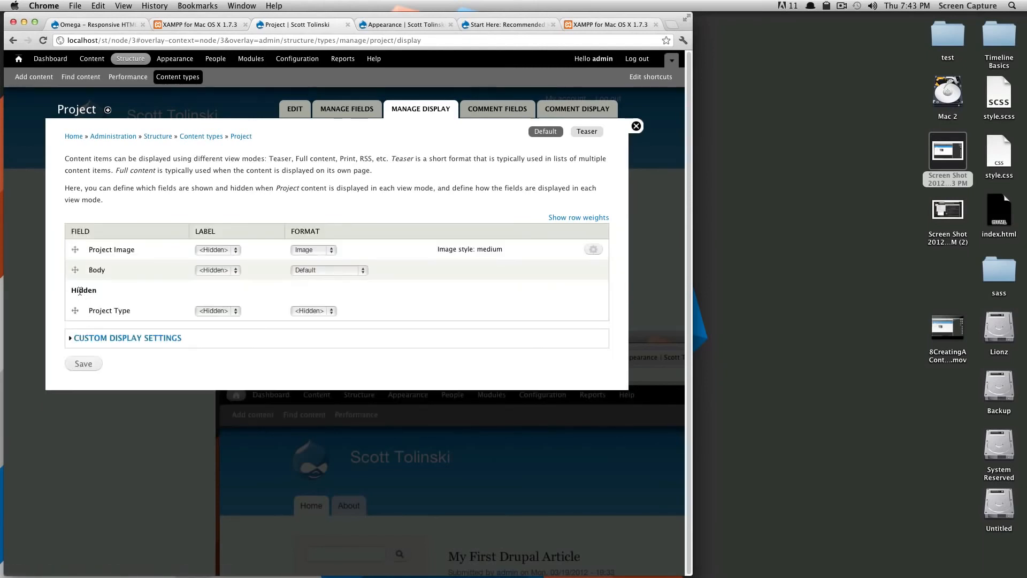
click(307, 311)
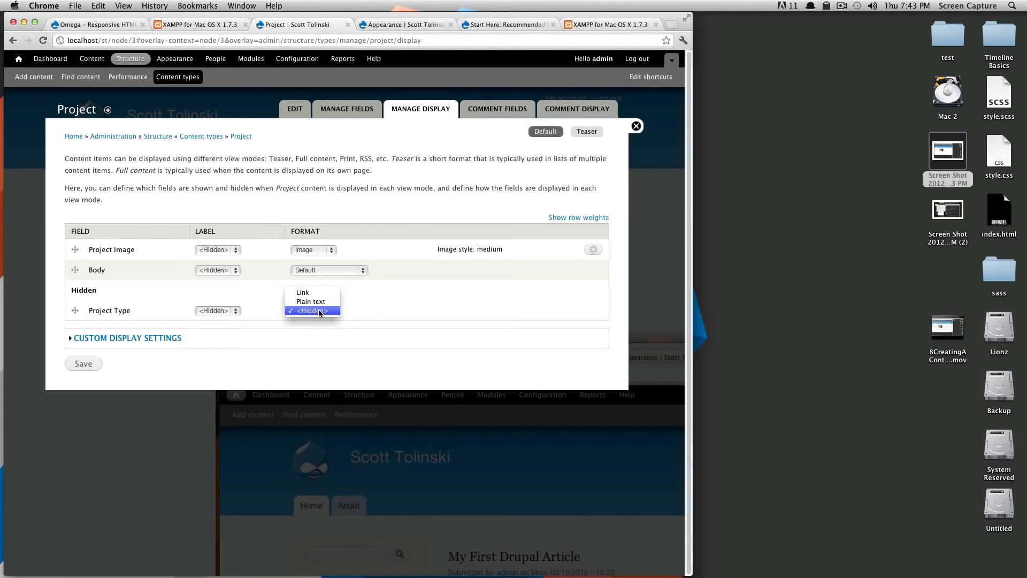
click(319, 310)
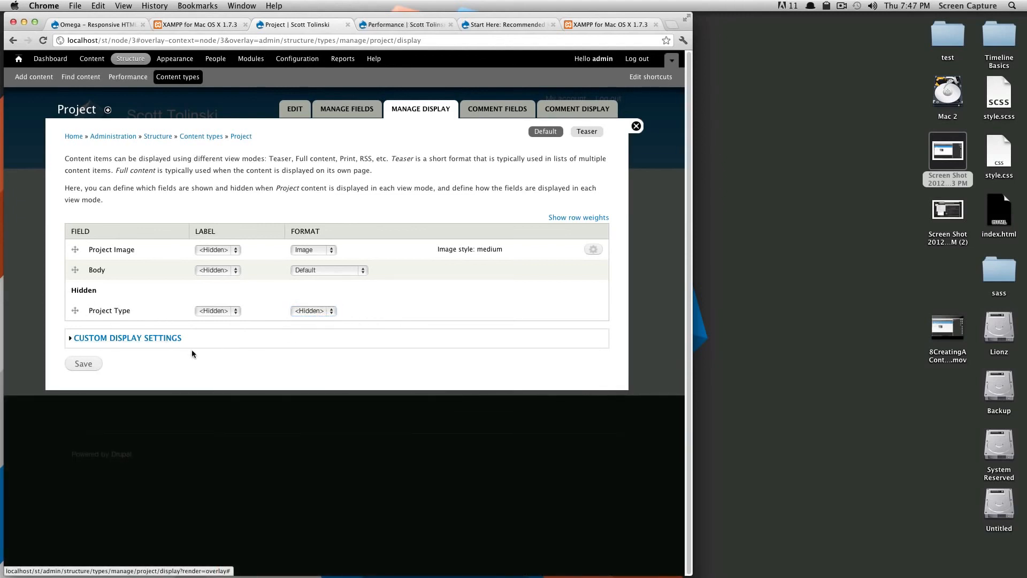
click(89, 364)
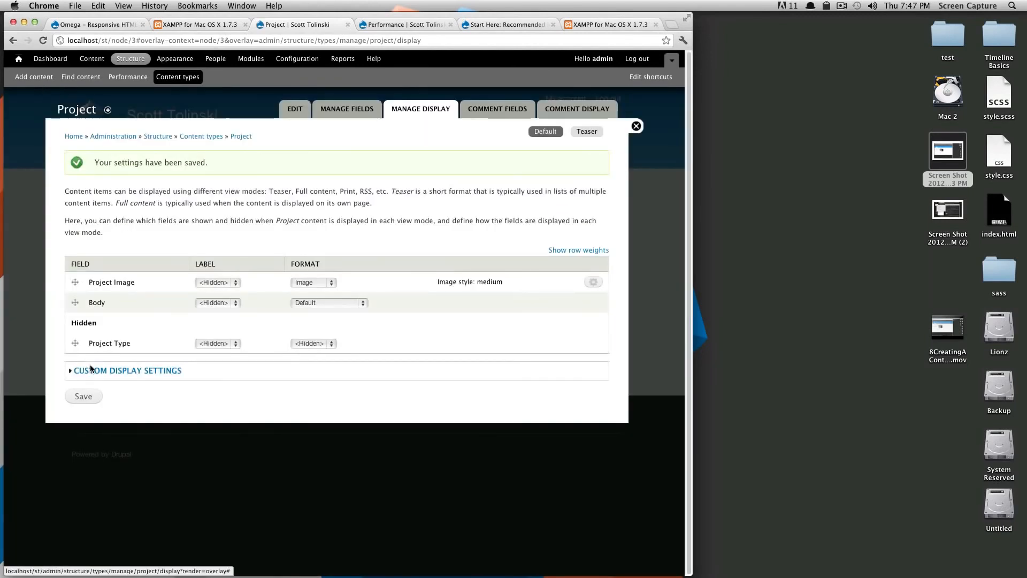
Return to the My First Project page and examine how its title, image and body text are displayed.
click(636, 128)
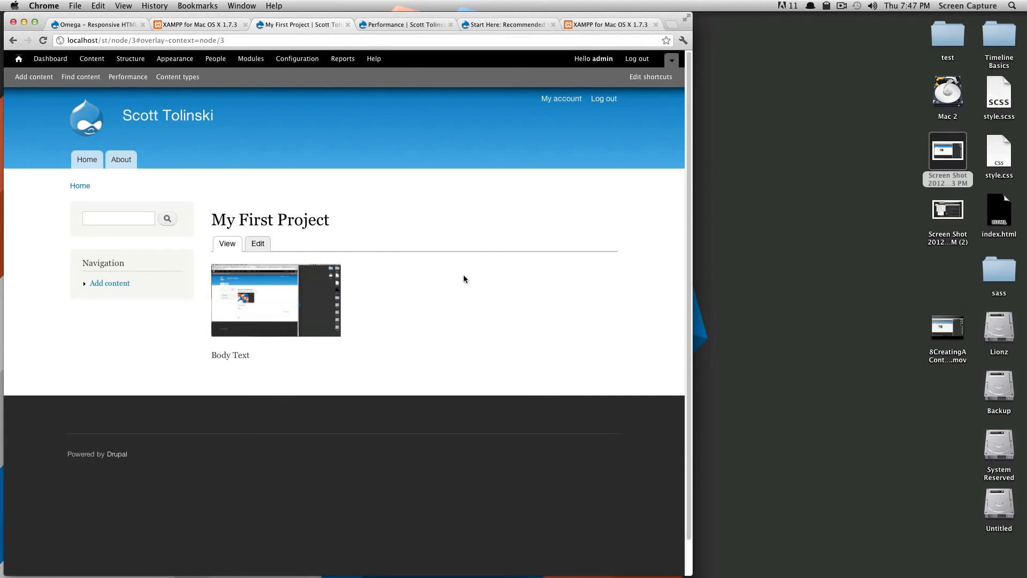
drag(299, 214, 215, 214)
drag(331, 221, 216, 210)
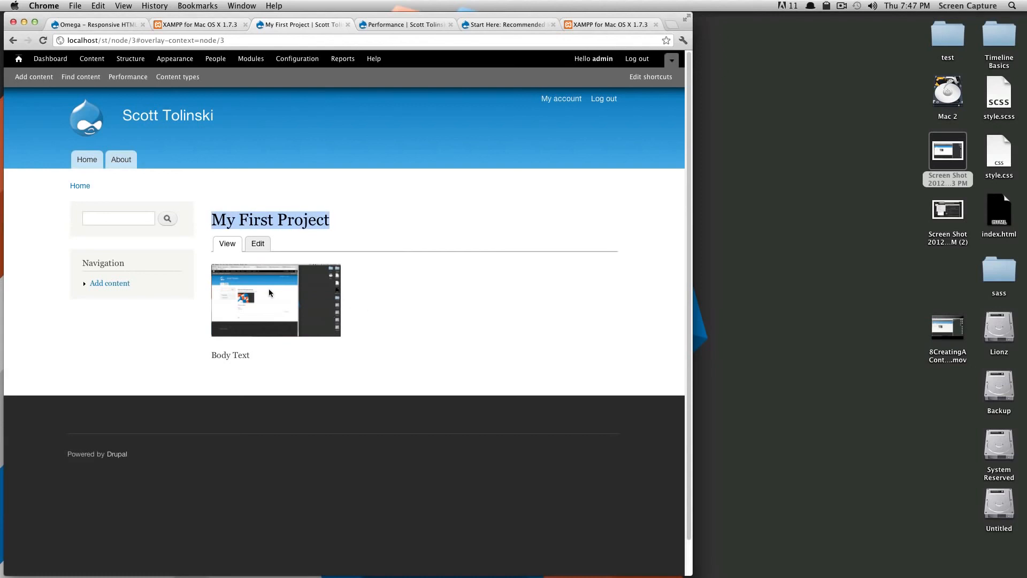
drag(277, 219, 228, 220)
drag(281, 293, 355, 295)
drag(268, 355, 212, 355)
click(294, 368)
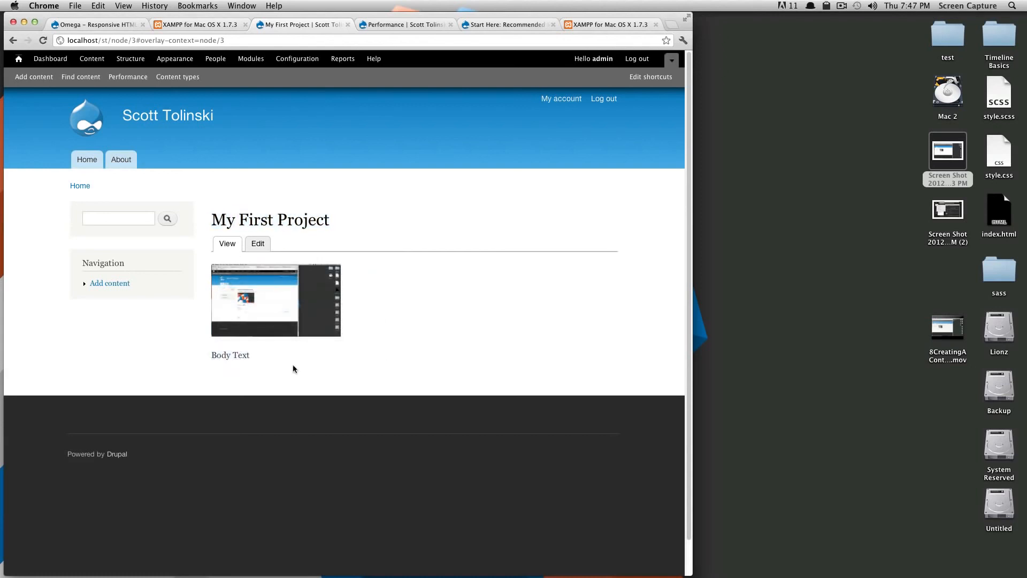